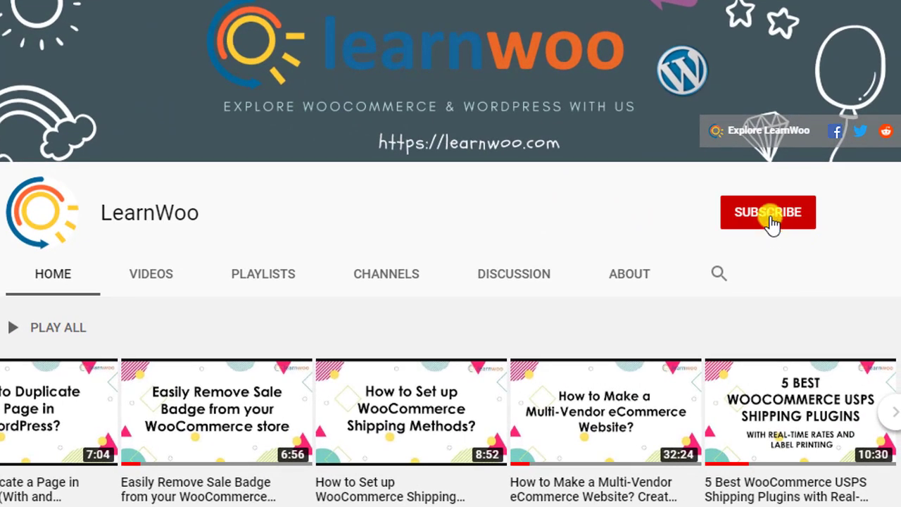
Subscribe to the LearnWoo YouTube channel and set its notifications to All
left_click(772, 220)
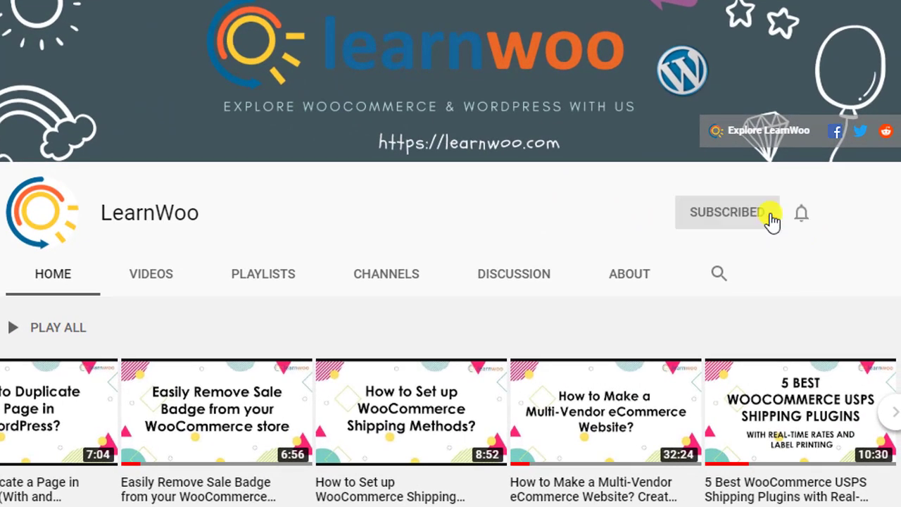
left_click(802, 216)
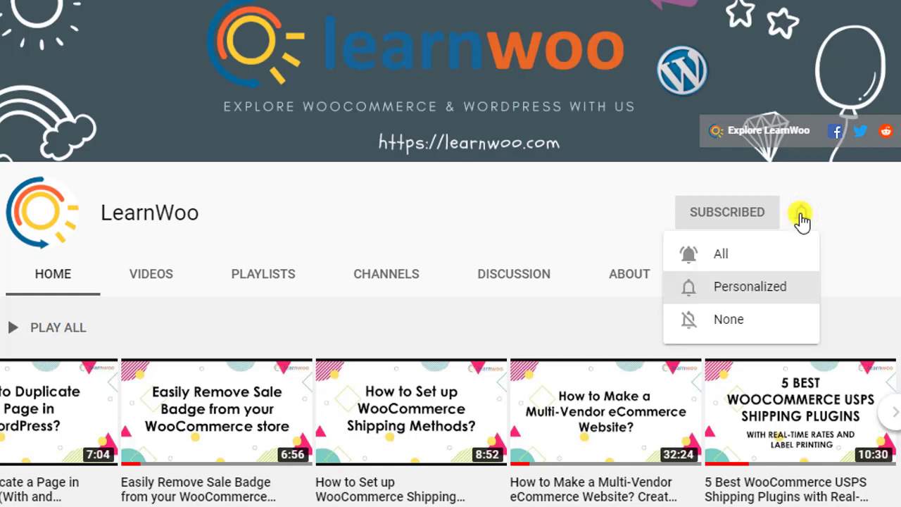
left_click(789, 255)
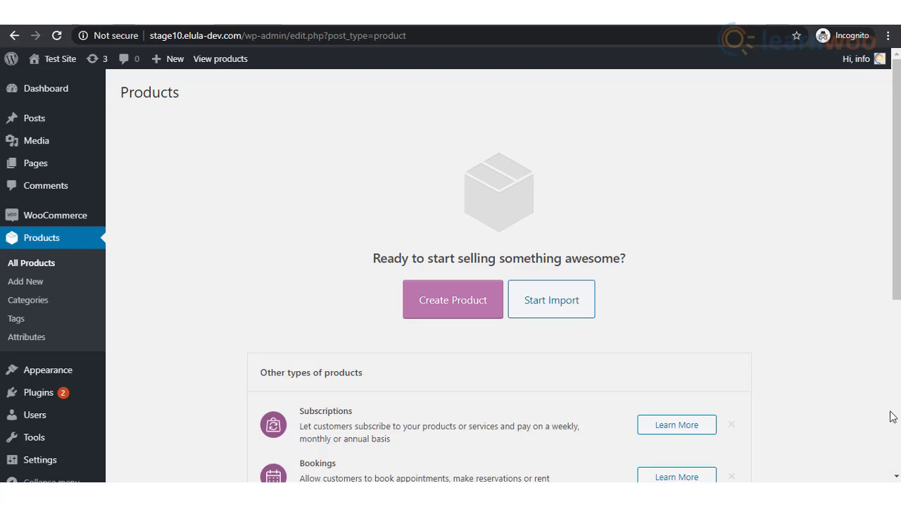
Scroll down and back up through the empty WooCommerce Products list
left_click_drag(898, 291, 898, 400)
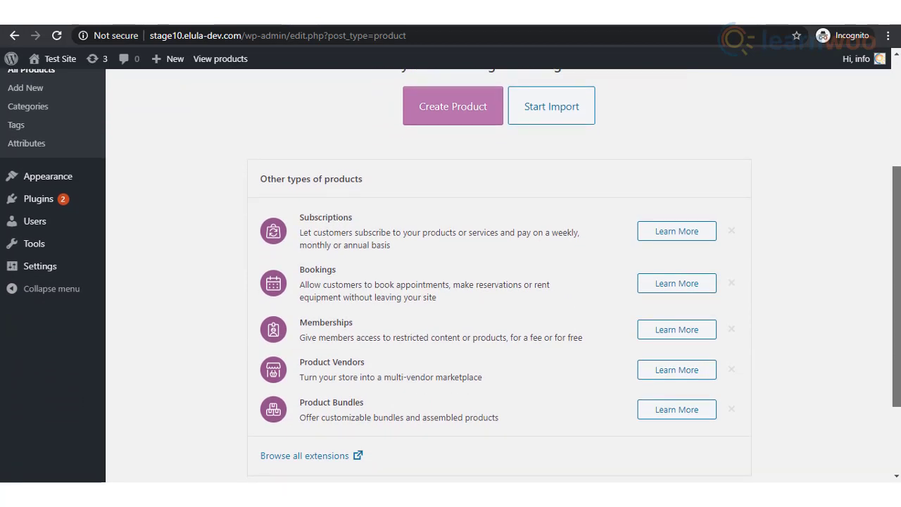
left_click_drag(898, 399, 889, 290)
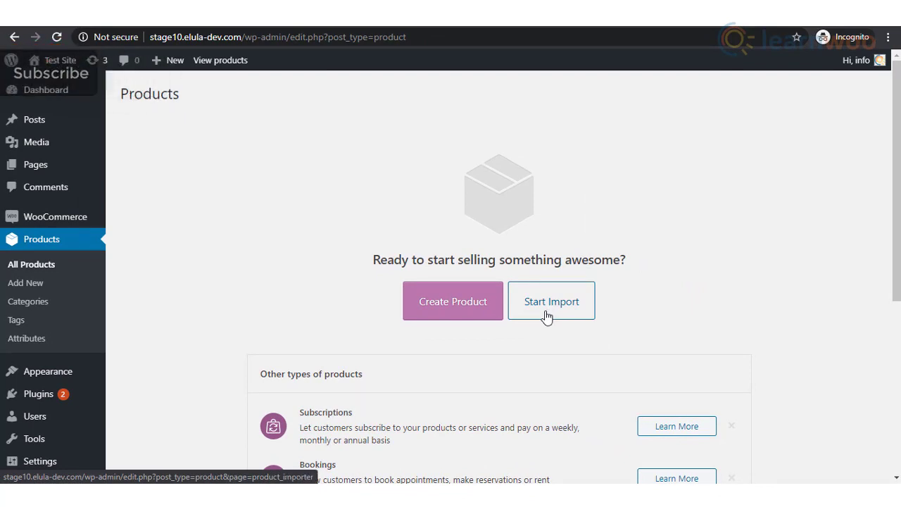
Start a new product with title and description, keeping its type as Simple product
left_click(450, 312)
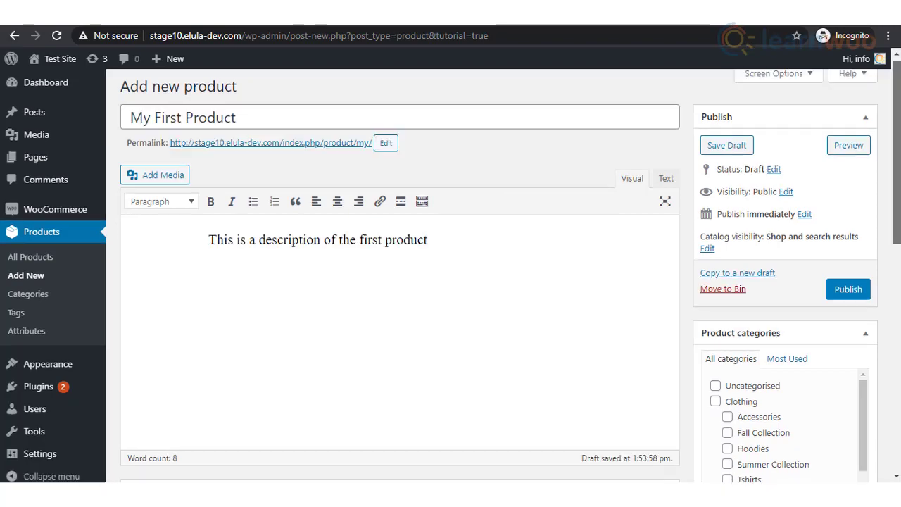
scroll(450, 281, "down", 5)
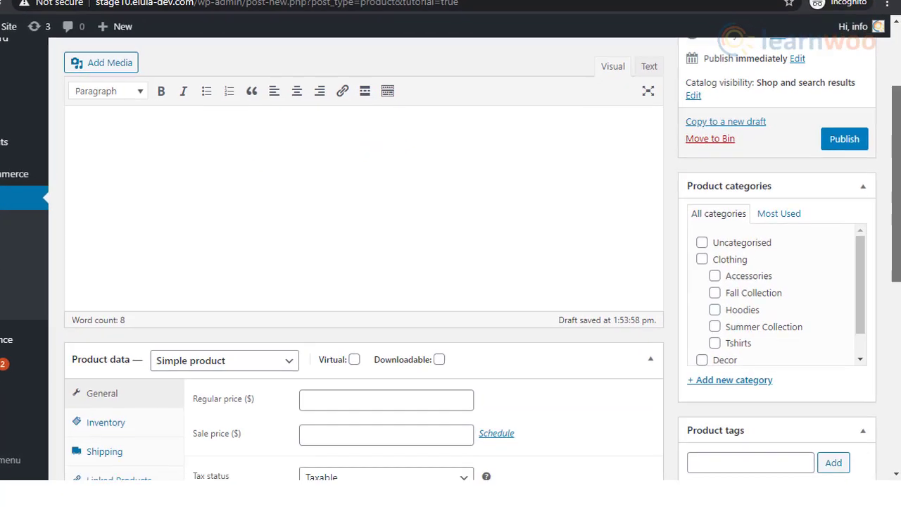
scroll(462, 282, "down", 2)
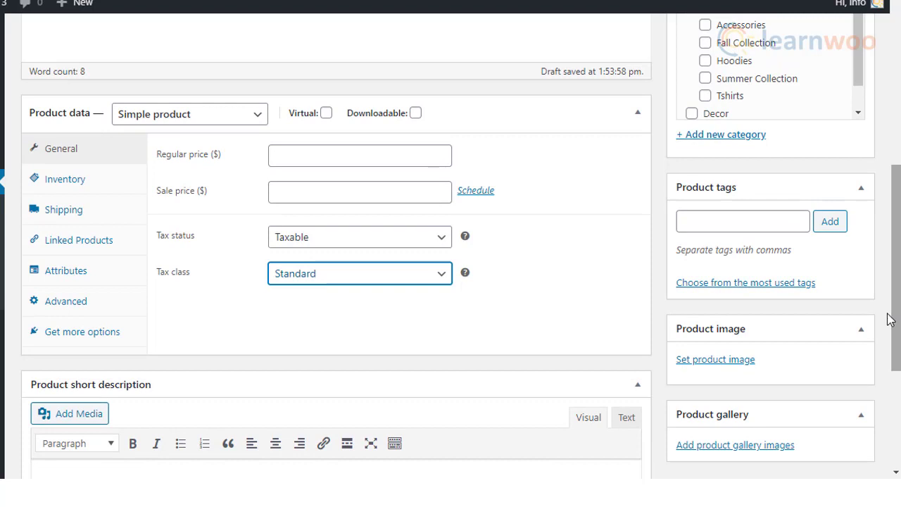
left_click(255, 121)
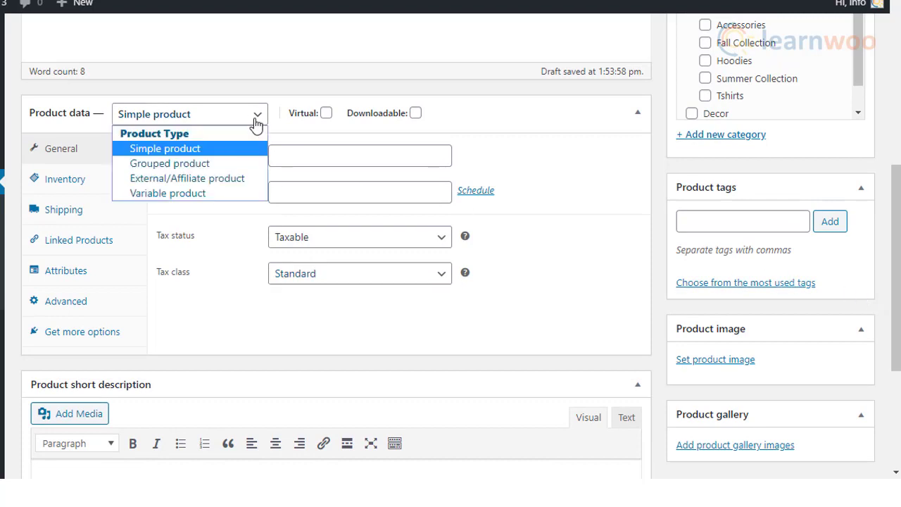
left_click(245, 157)
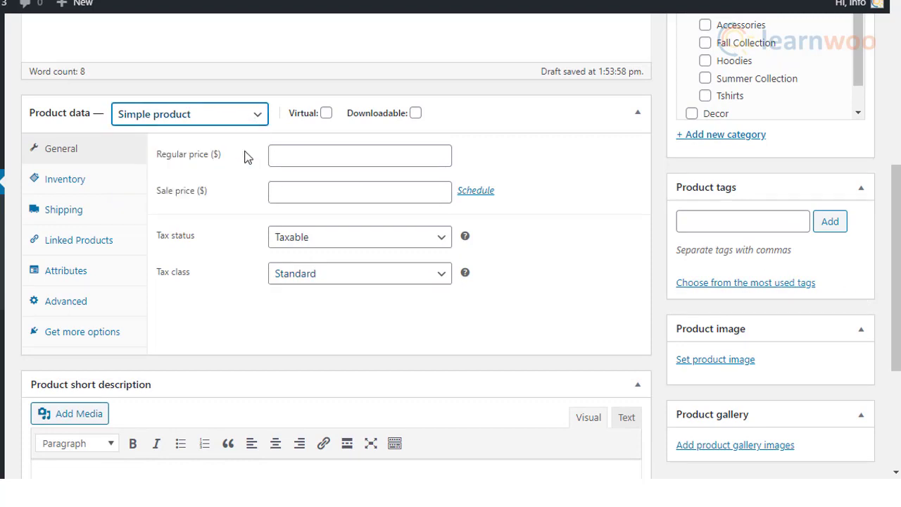
Set the regular price to 10 and the sale price to 8, showing the sale schedule fields
left_click(285, 163)
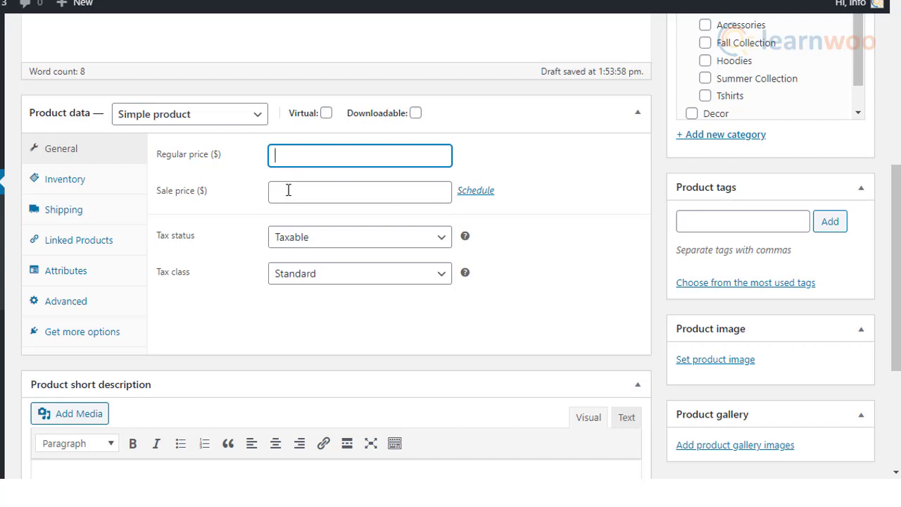
left_click(286, 190)
left_click(285, 156)
type("10")
left_click(297, 189)
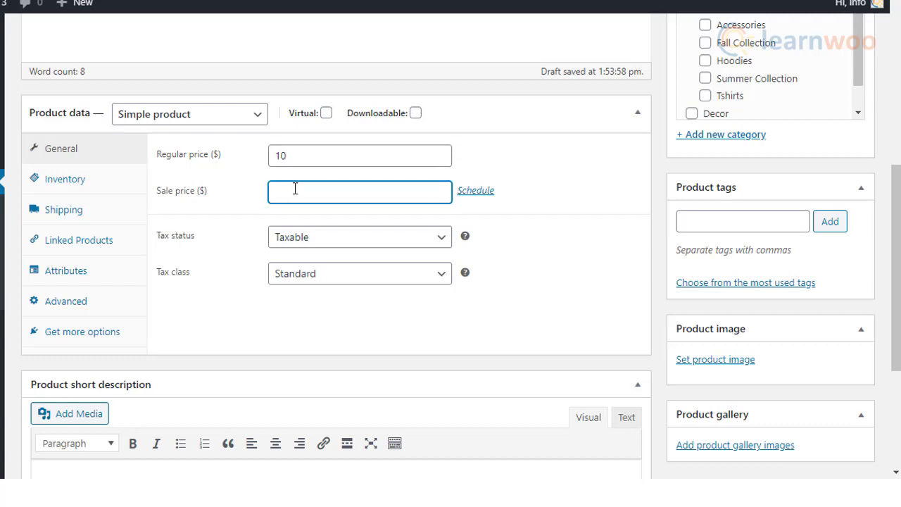
type("8")
left_click(477, 192)
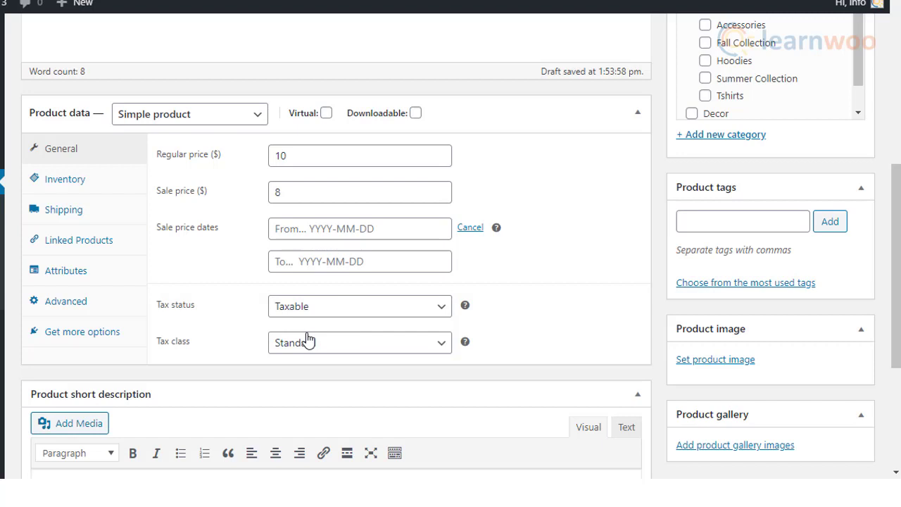
Keep the tax status Taxable and the tax class Standard
left_click(386, 314)
left_click(390, 321)
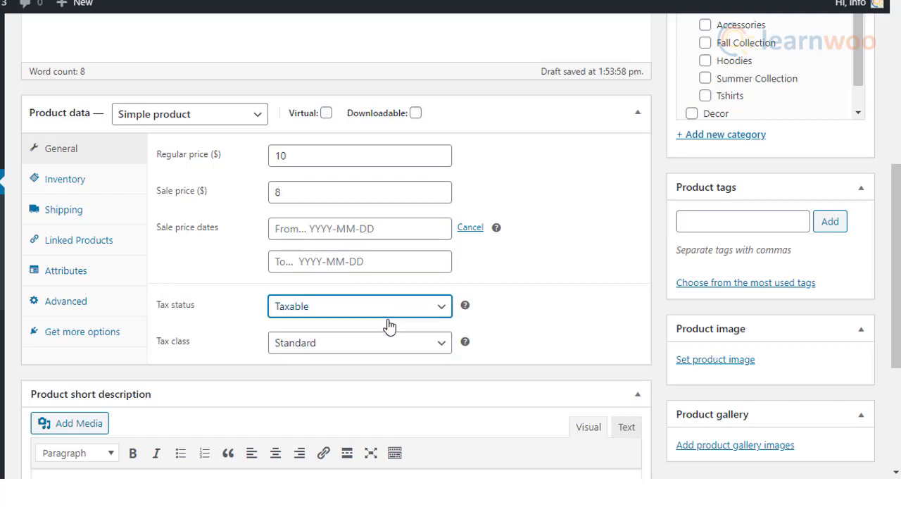
left_click(384, 342)
left_click(414, 343)
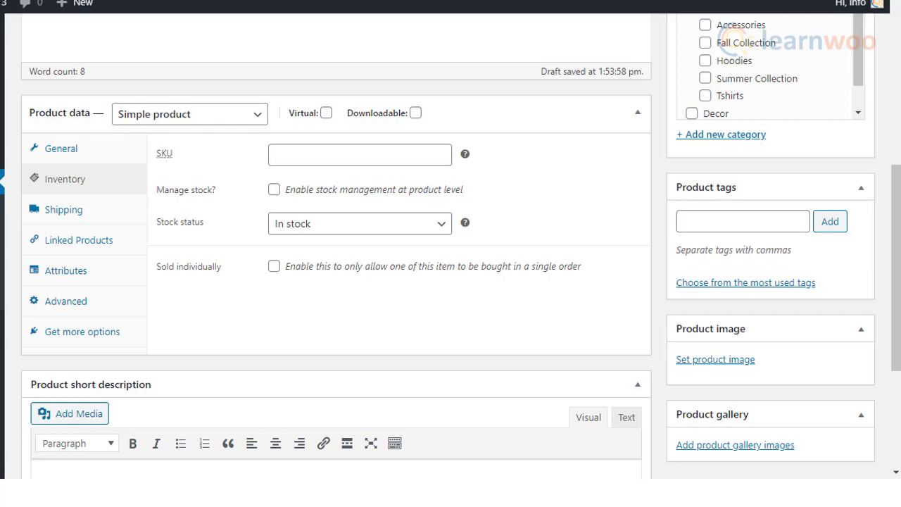
Enable stock management: quantity 20, back-orders not allowed, low stock threshold 2, Sold individually left off
left_click(273, 201)
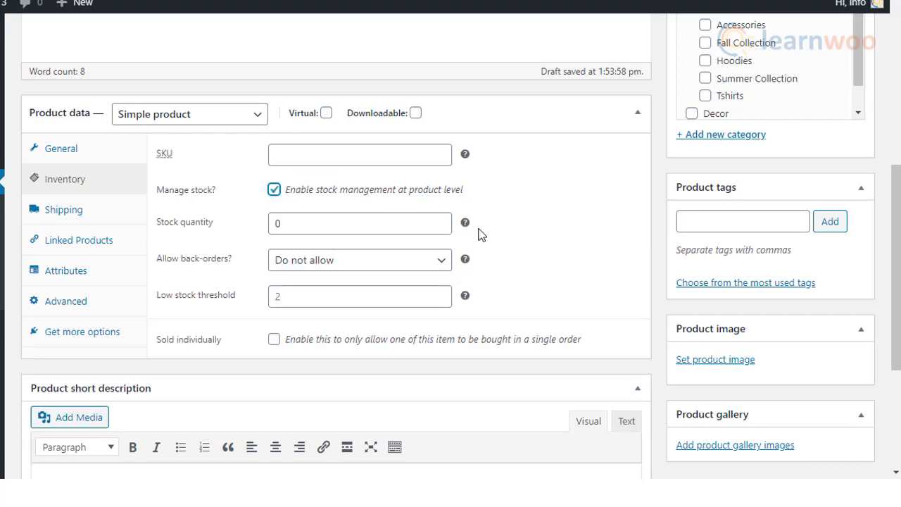
left_click_drag(300, 224, 250, 227)
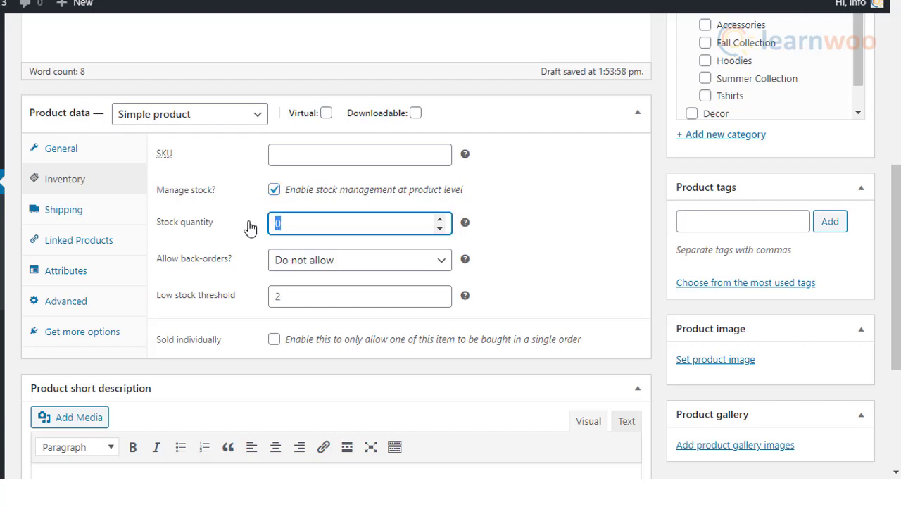
type("20")
left_click(442, 265)
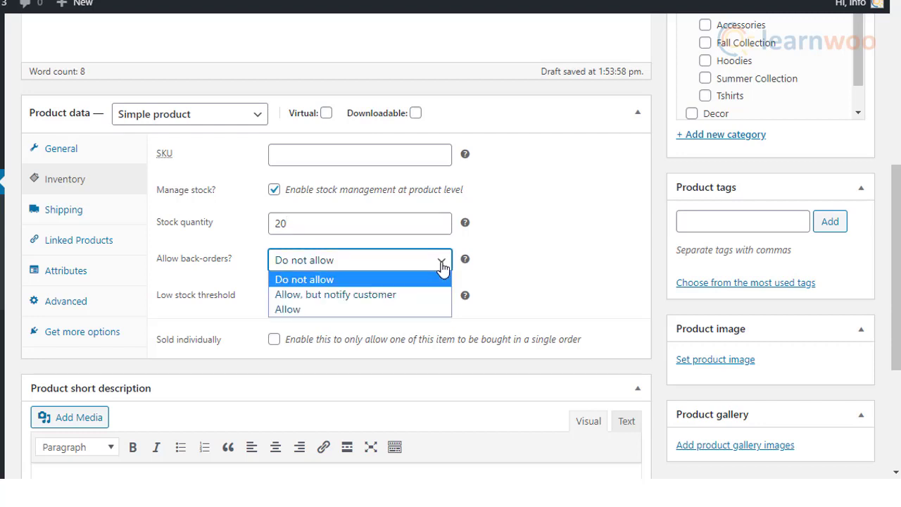
left_click(443, 264)
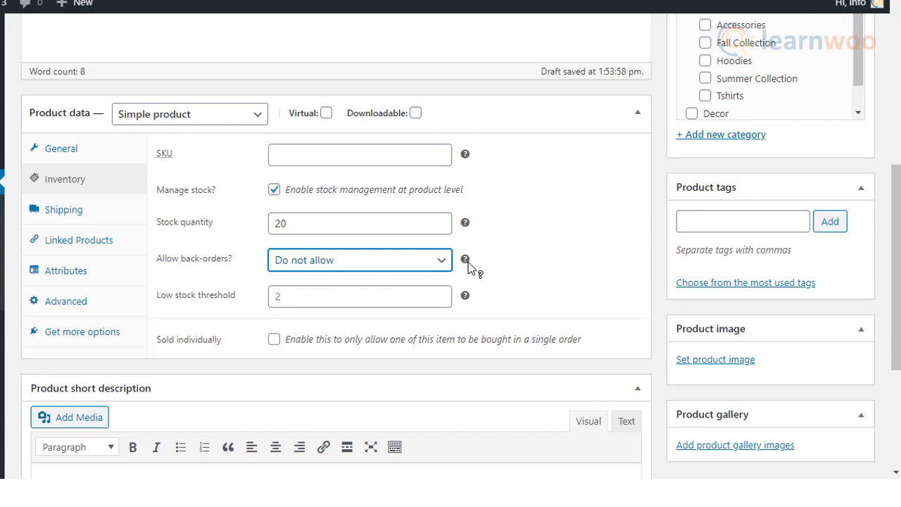
left_click(296, 297)
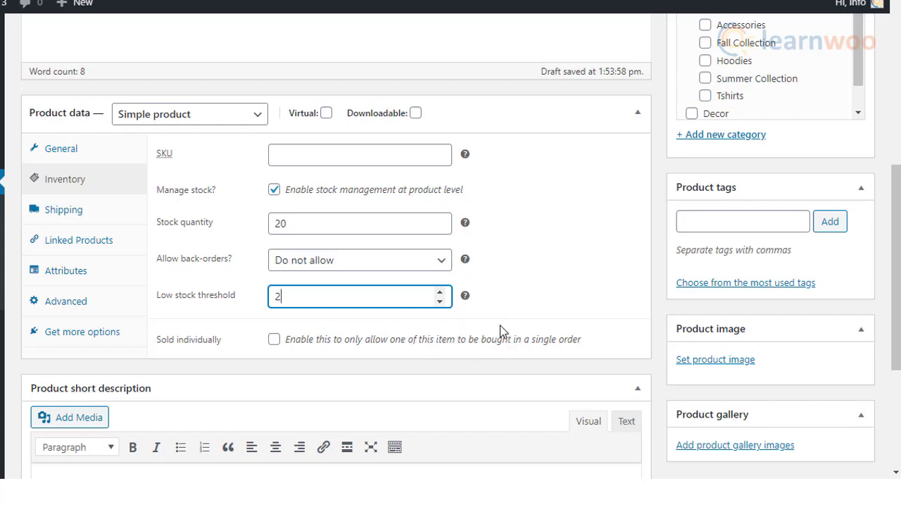
left_click(274, 341)
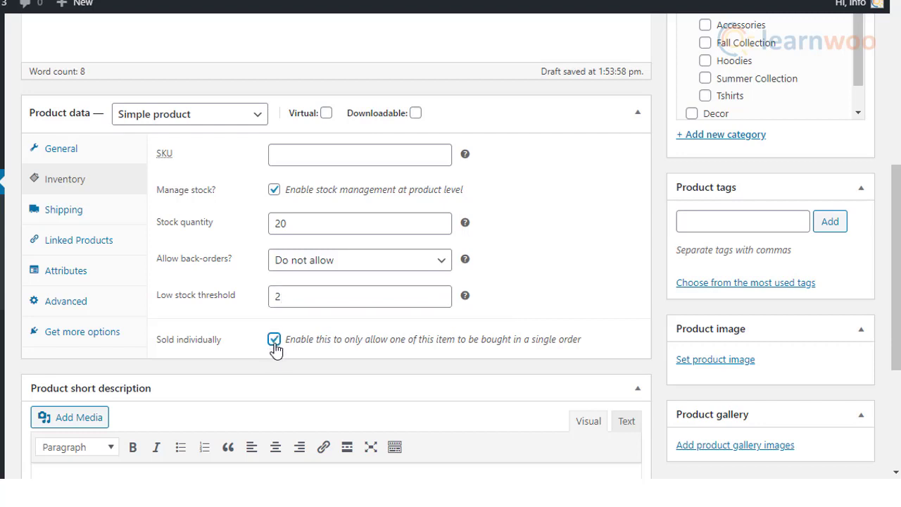
left_click(274, 342)
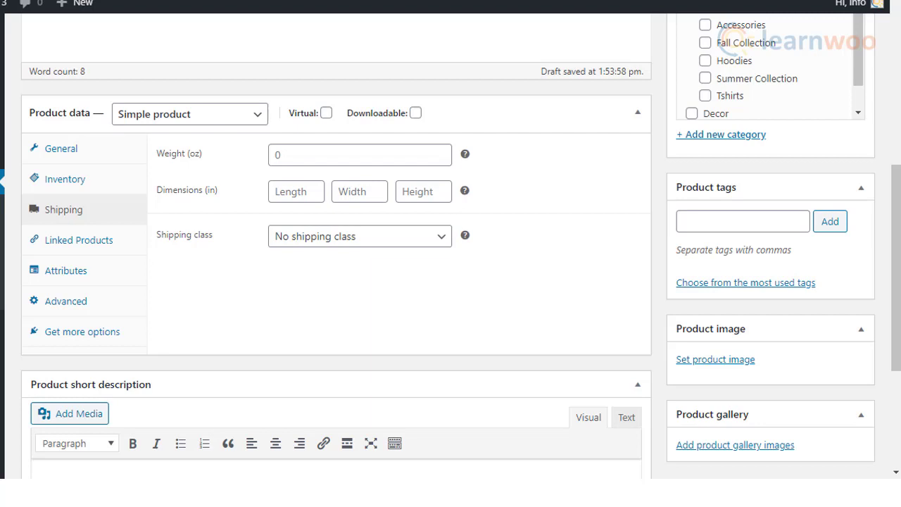
Review the shipping class choices, then the Attributes panel, keeping Custom product attribute selected
left_click(428, 243)
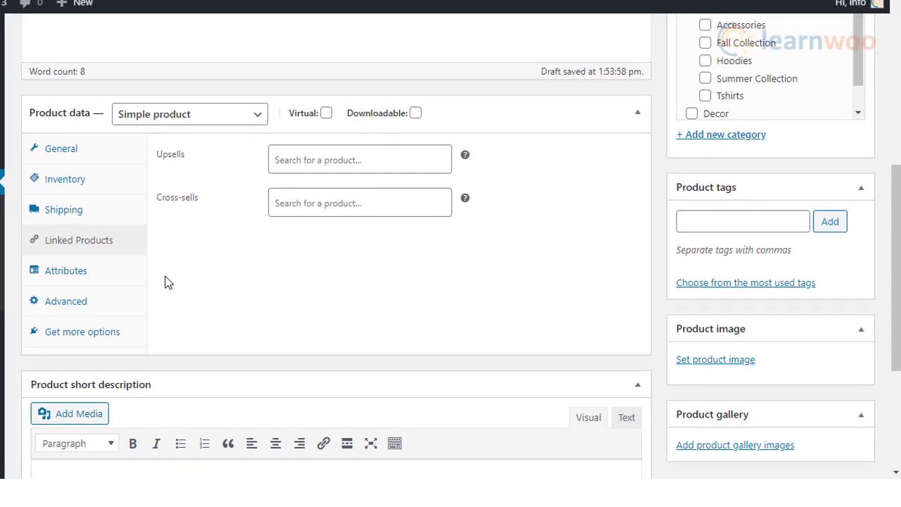
left_click(57, 275)
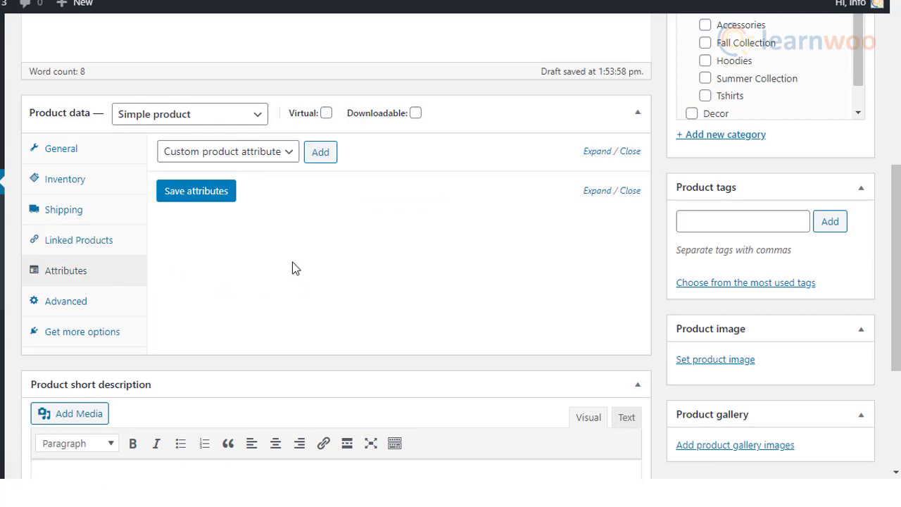
left_click(288, 153)
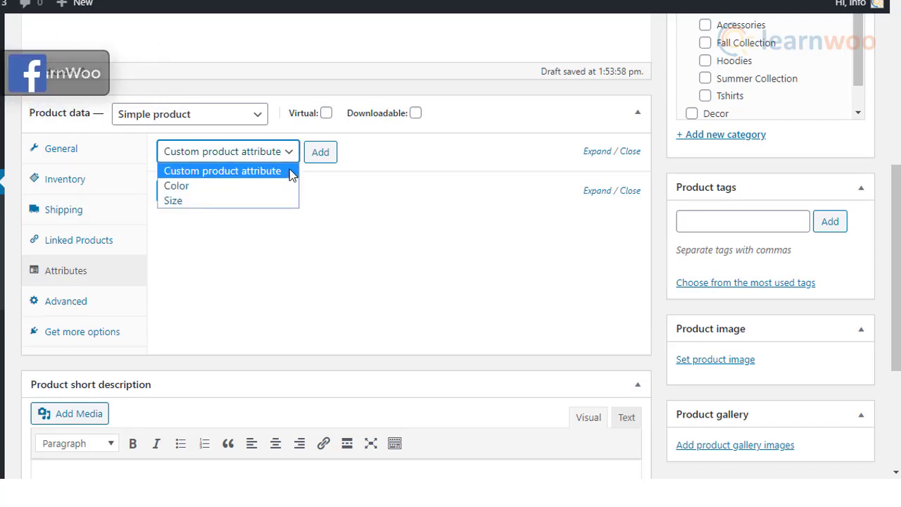
left_click(295, 154)
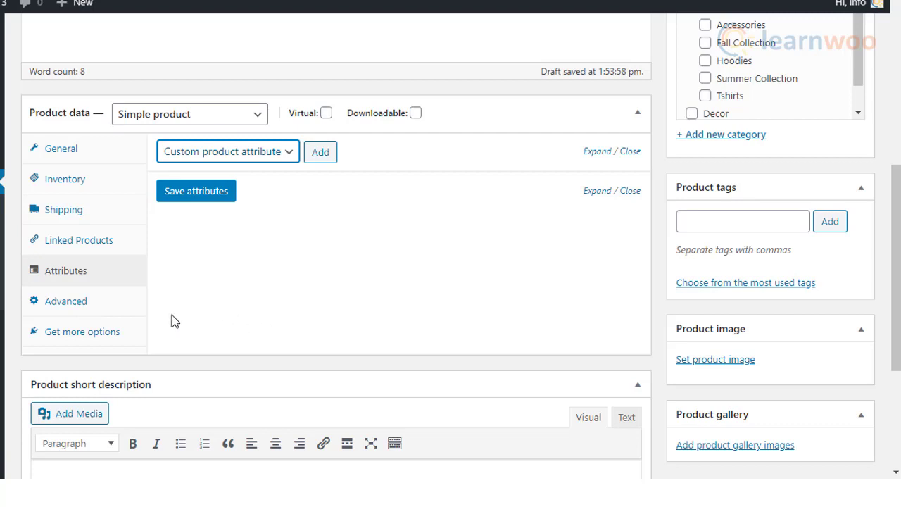
Add purchase note 'Instructions', keep reviews enabled, and enter short description 'Short desc.'
left_click(83, 311)
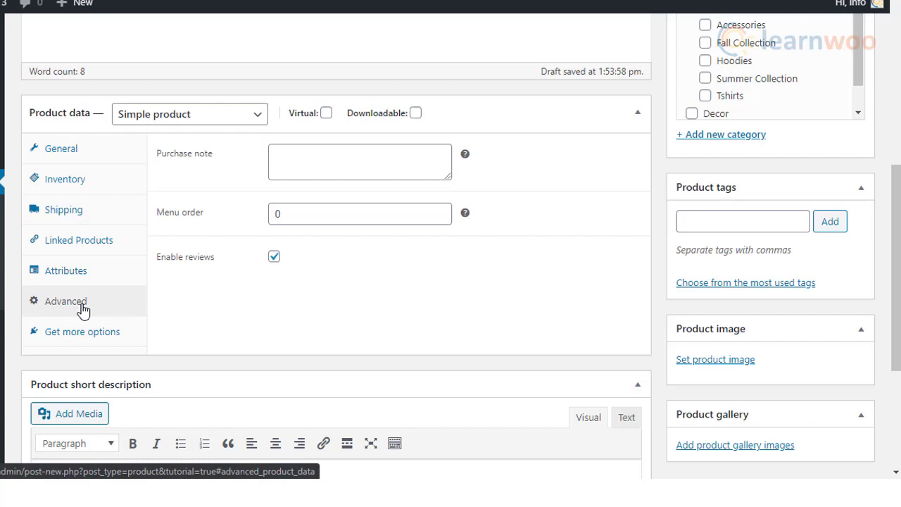
left_click(298, 153)
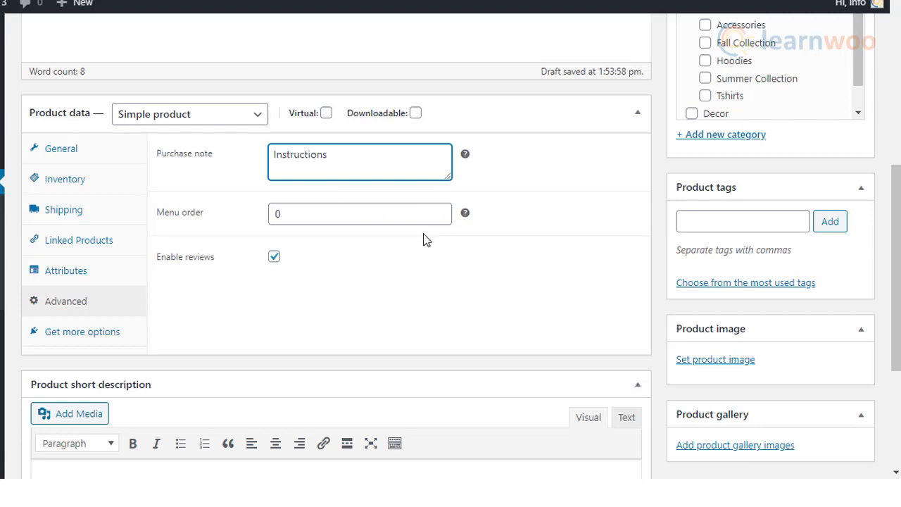
left_click(274, 258)
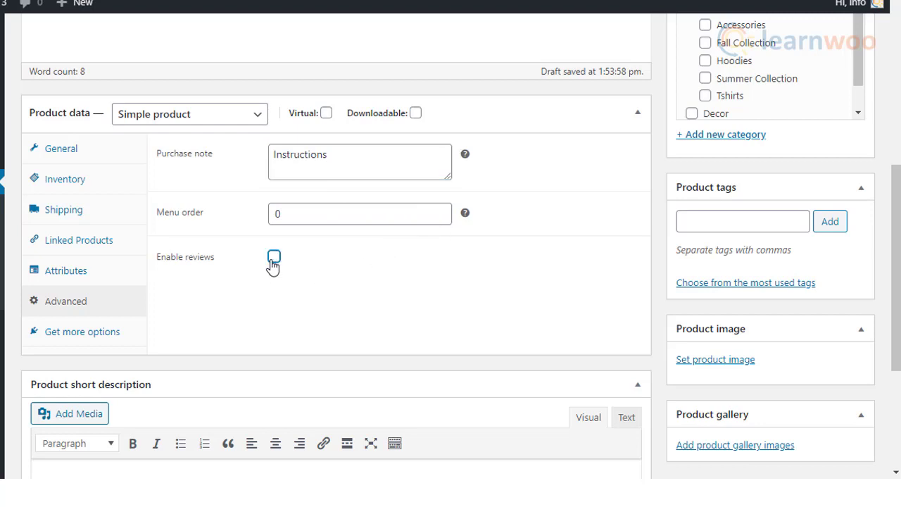
left_click(274, 259)
scroll(619, 328, "down", 3)
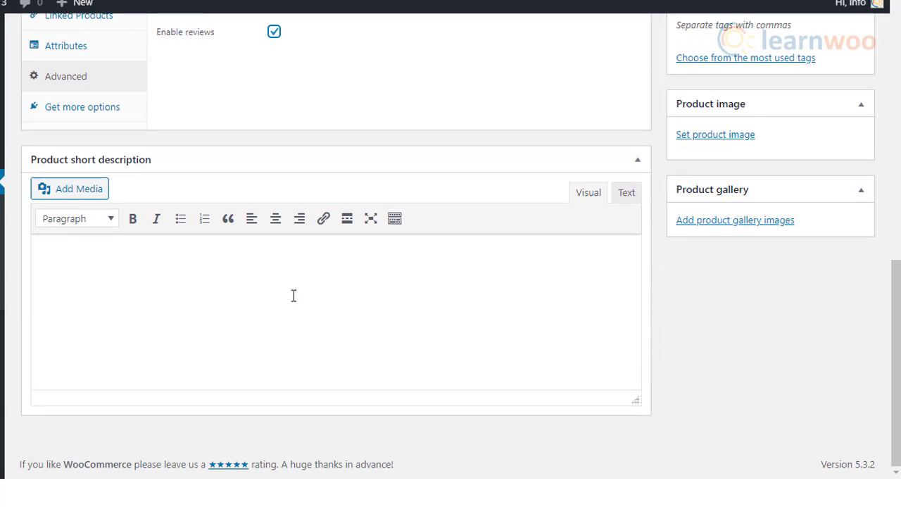
left_click(273, 289)
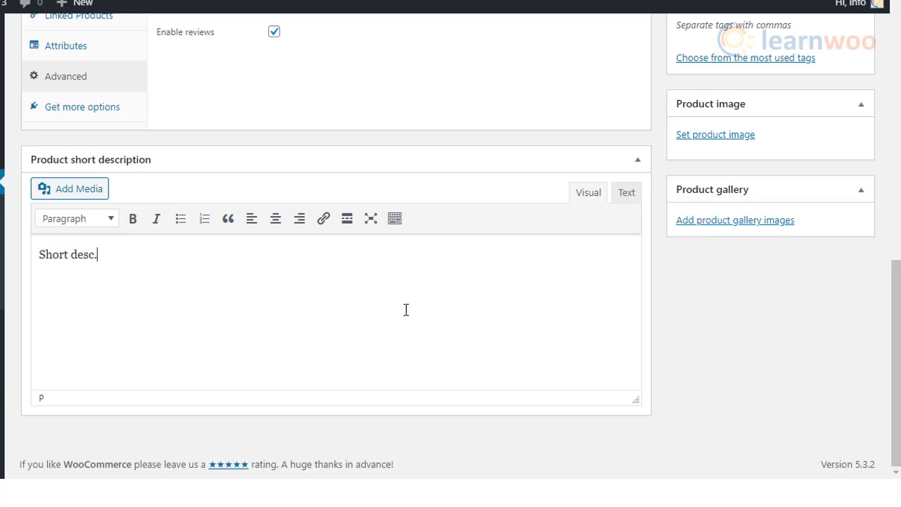
Assign the product to the Clothing category and move into the Product tags field
scroll(524, 327, "up", 5)
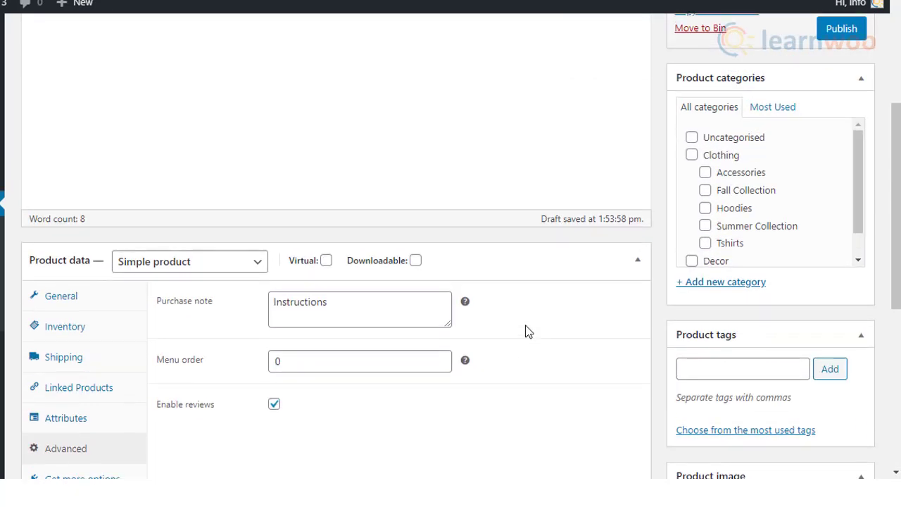
left_click(689, 157)
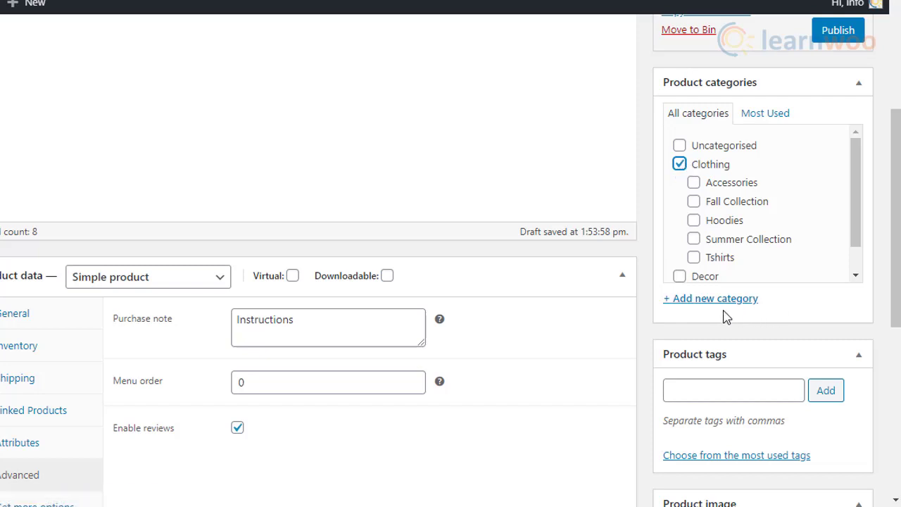
scroll(729, 317, "down", 1)
scroll(731, 318, "down", 2)
left_click(691, 237)
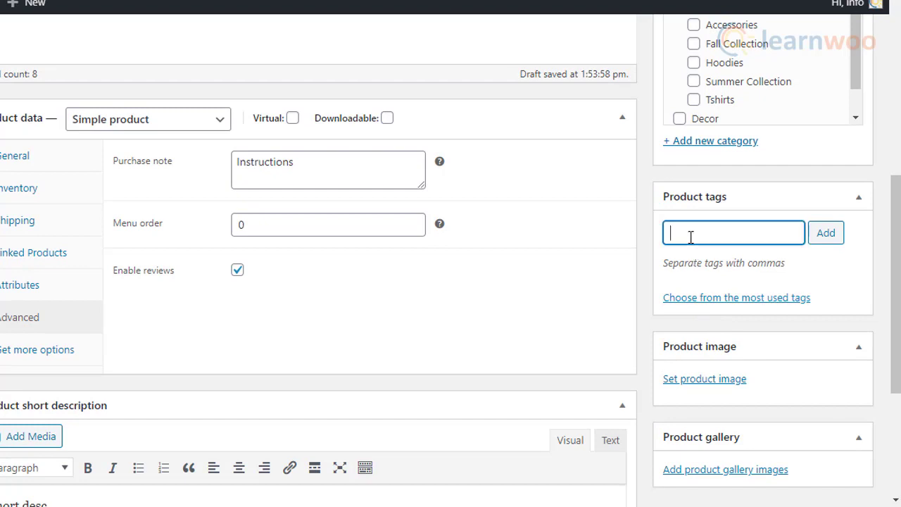
scroll(745, 316, "down", 1)
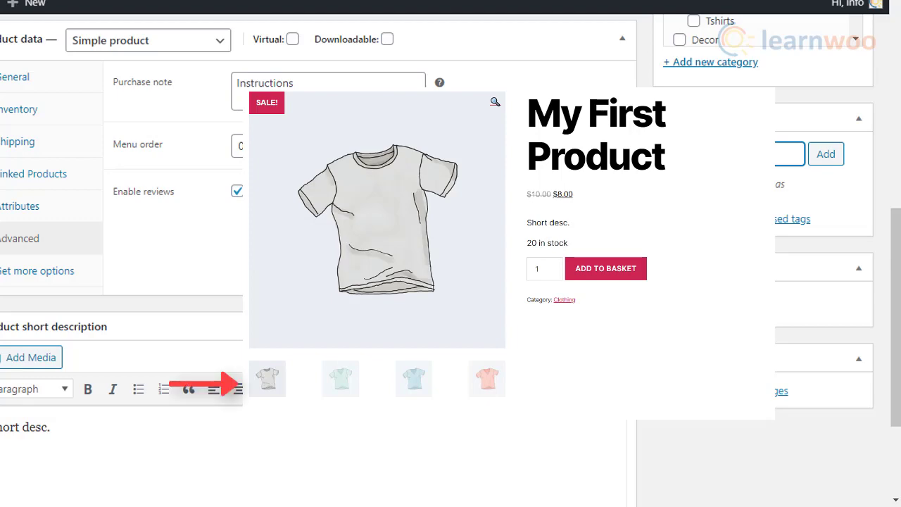
scroll(741, 361, "up", 5)
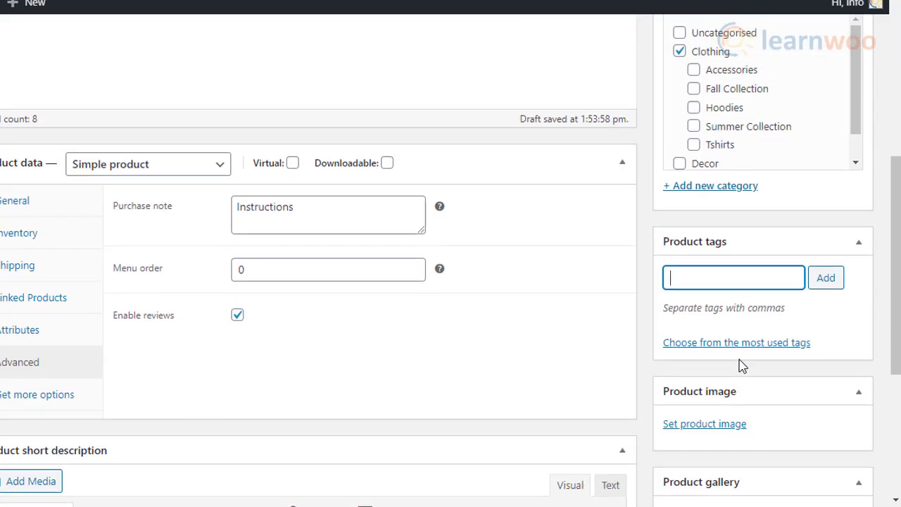
scroll(741, 364, "up", 3)
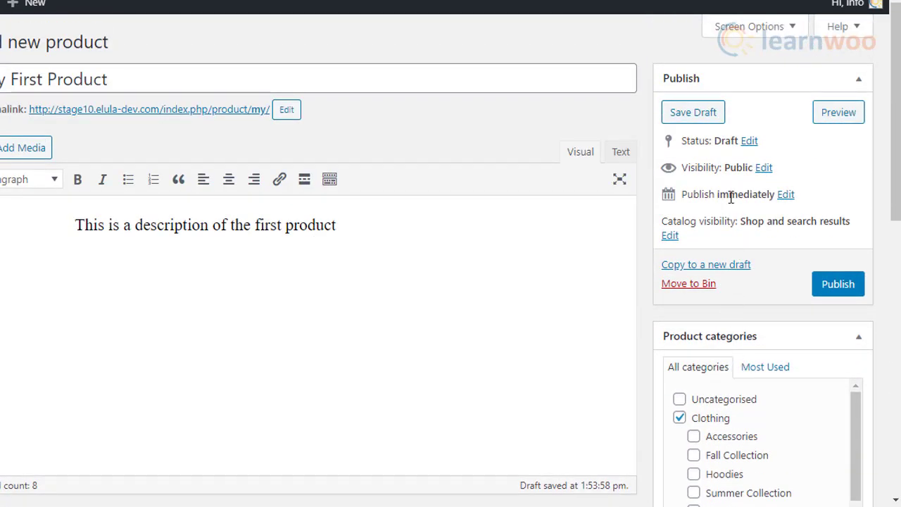
left_click(671, 236)
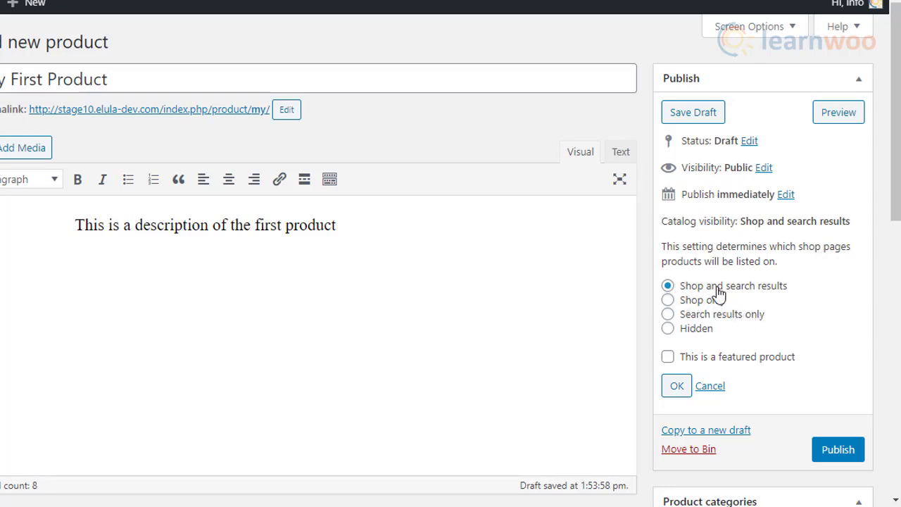
left_click(668, 300)
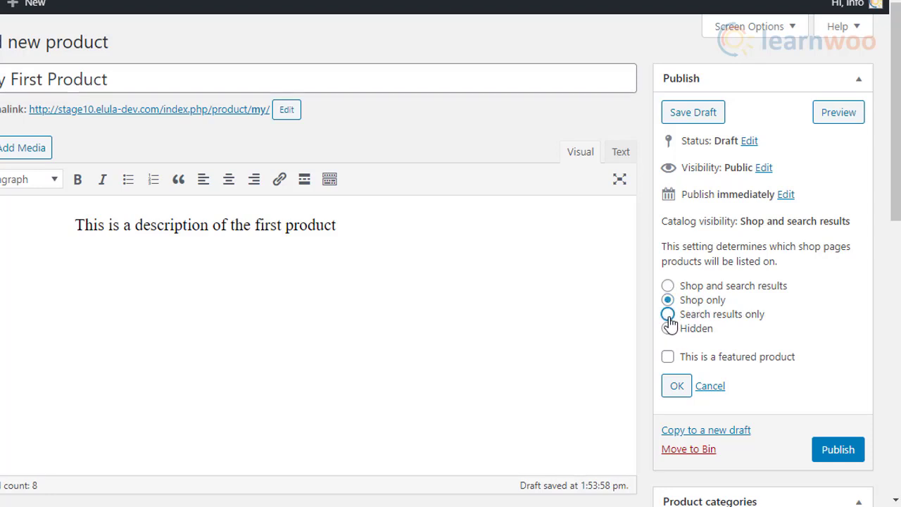
left_click(668, 314)
left_click(668, 329)
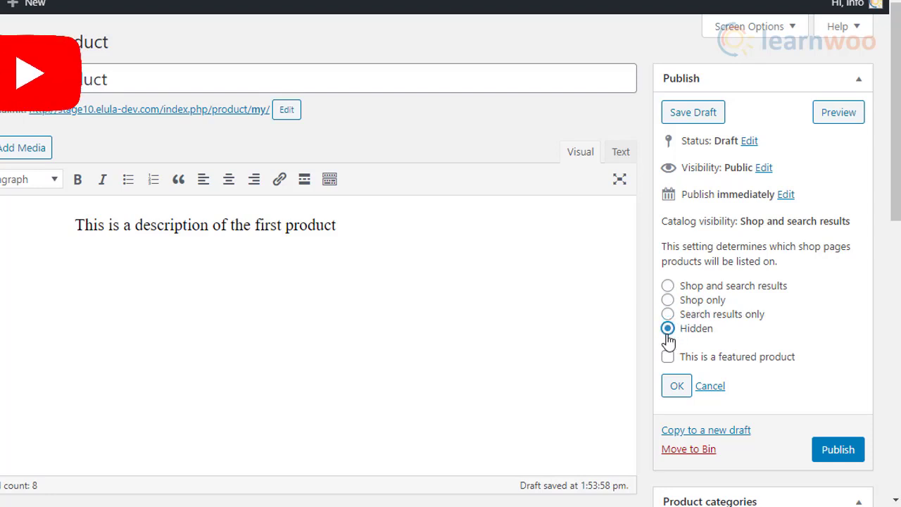
left_click(669, 286)
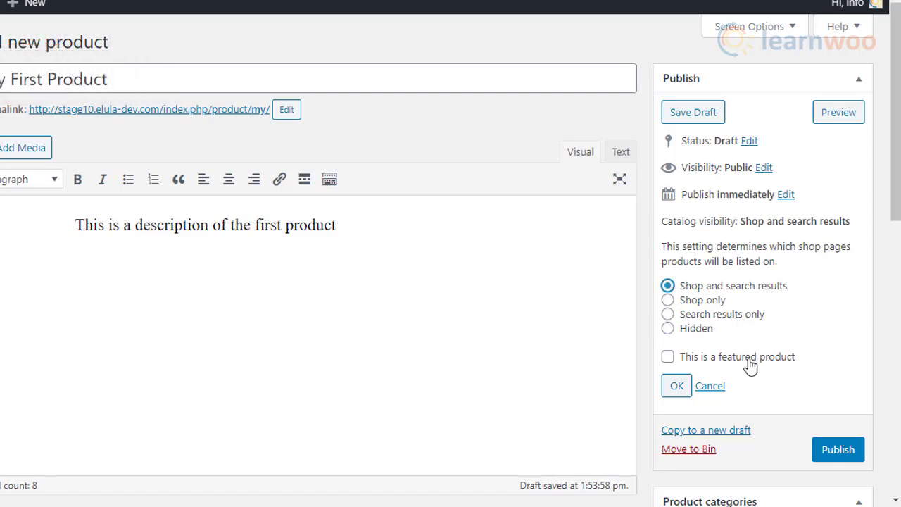
left_click(671, 359)
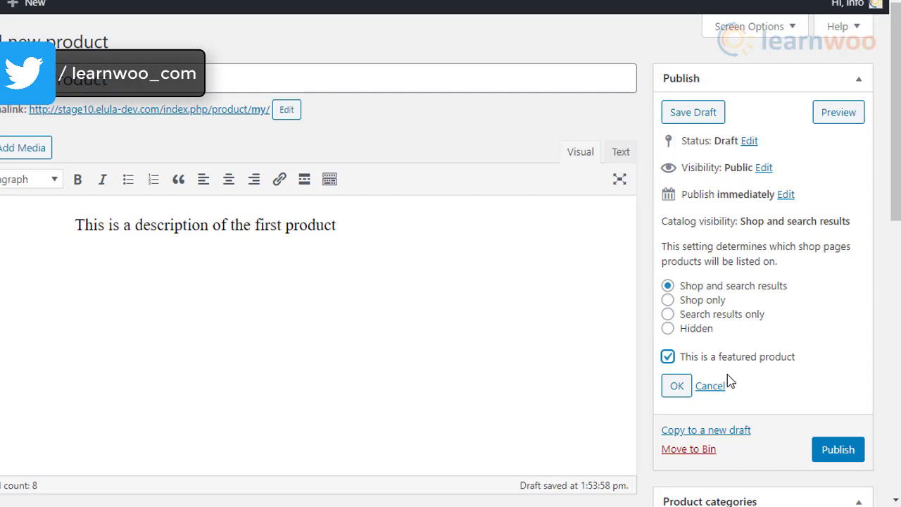
left_click(669, 359)
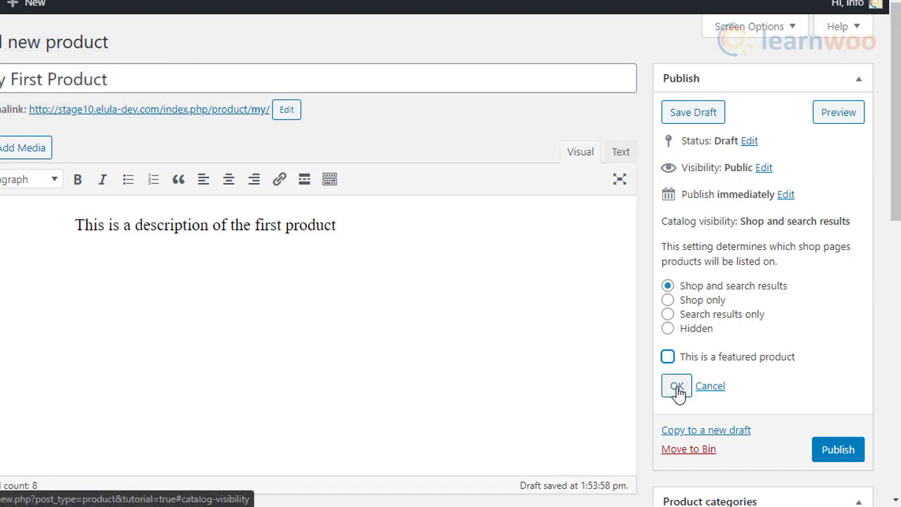
left_click(677, 389)
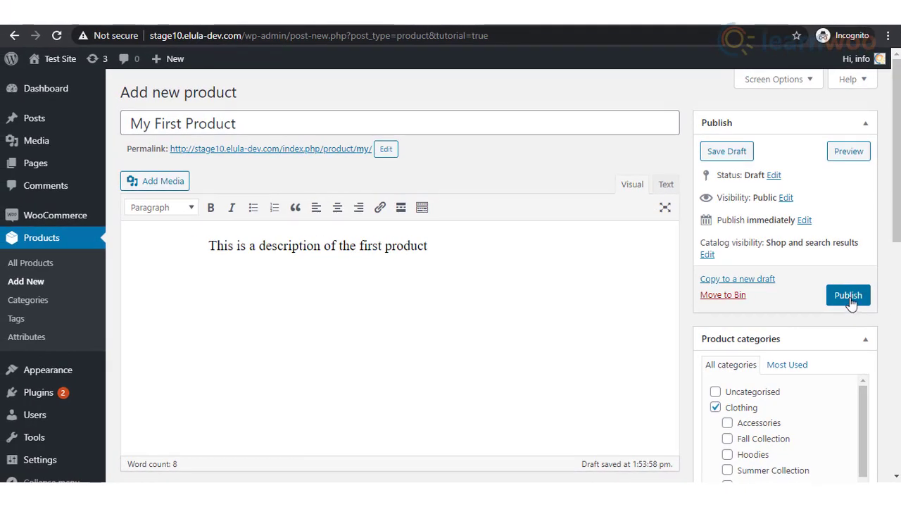
Publish My First Product and scroll back to the Product data panel
left_click(850, 297)
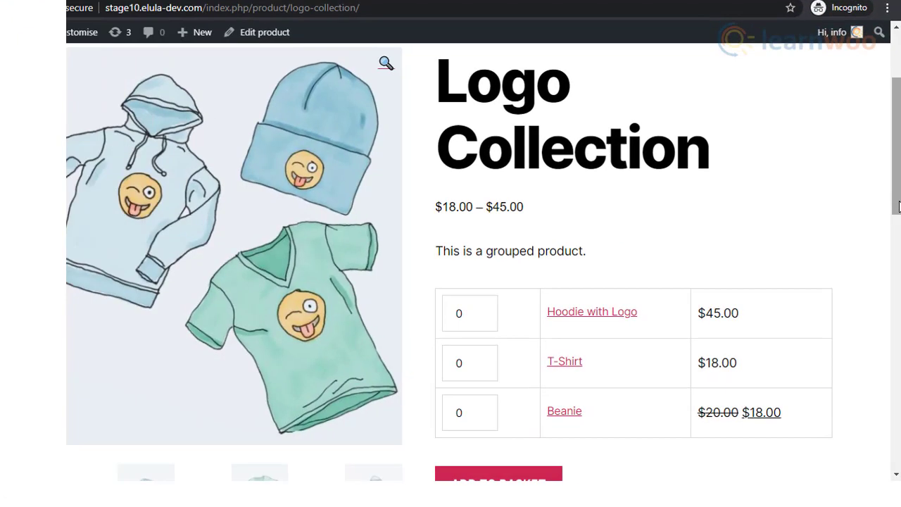
left_click_drag(899, 186, 898, 203)
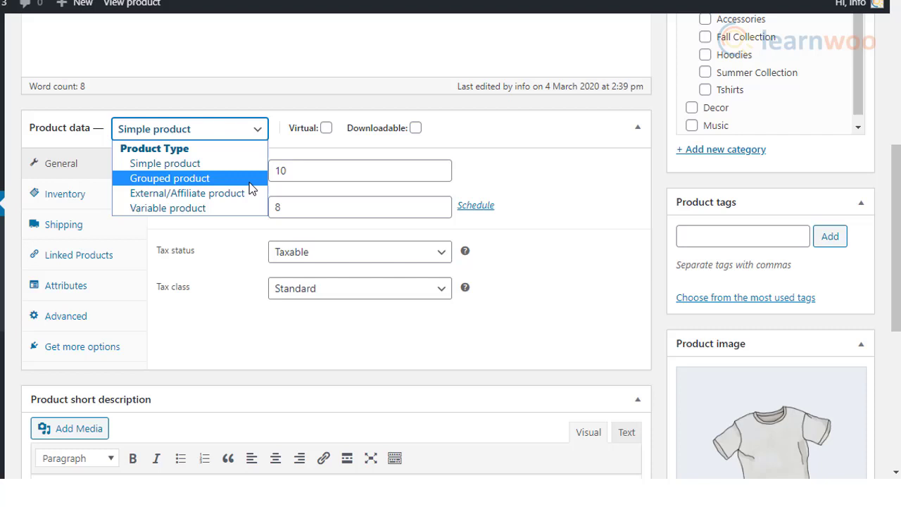
Try Grouped product and its Linked Products search, then mark the product Virtual
left_click(248, 186)
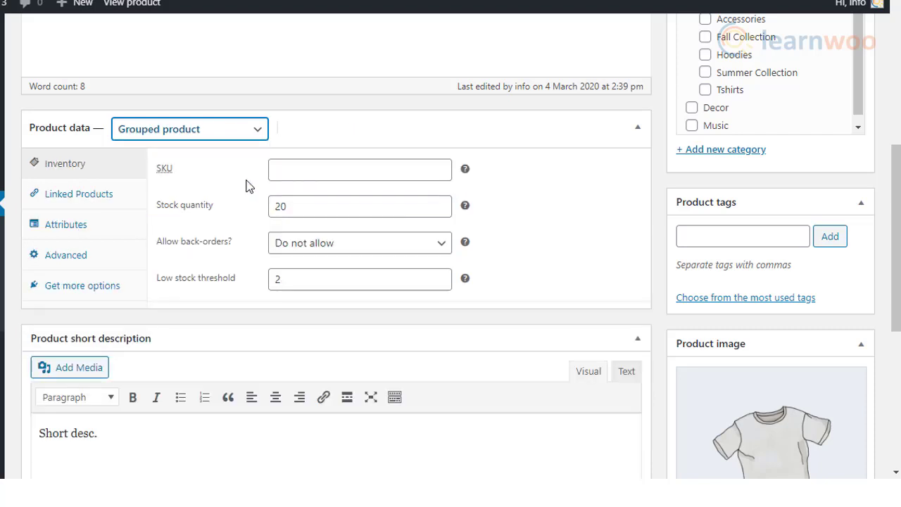
left_click(103, 204)
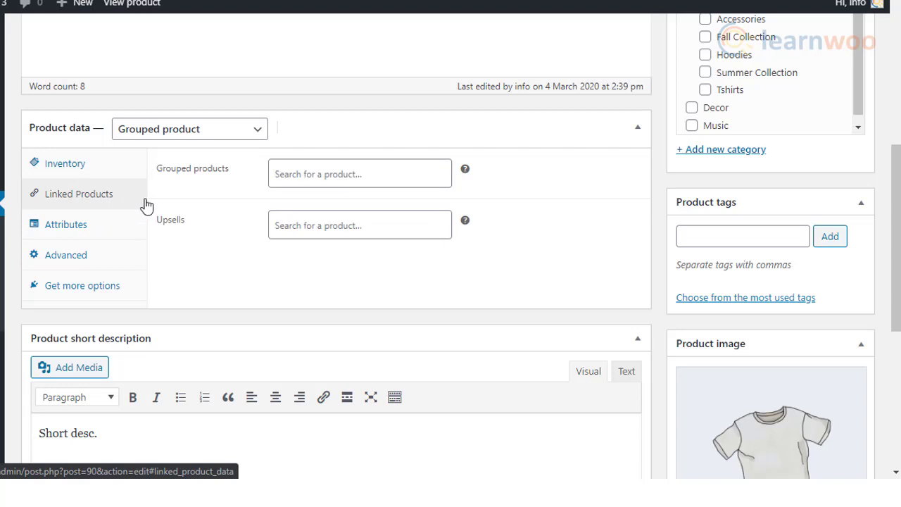
left_click(310, 178)
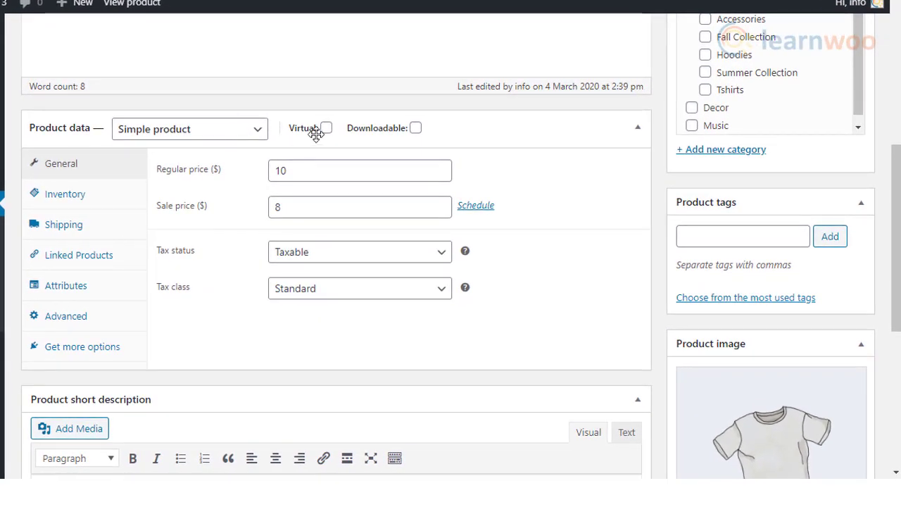
left_click(326, 127)
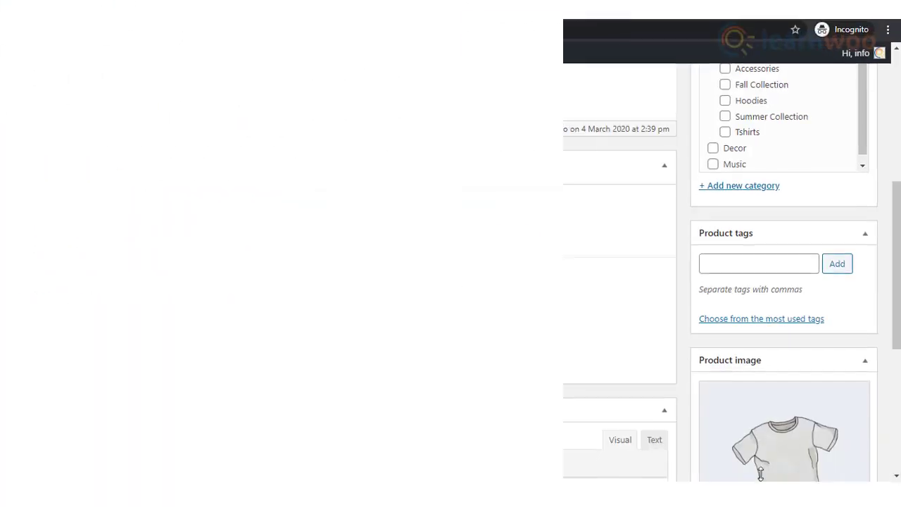
left_click(445, 151)
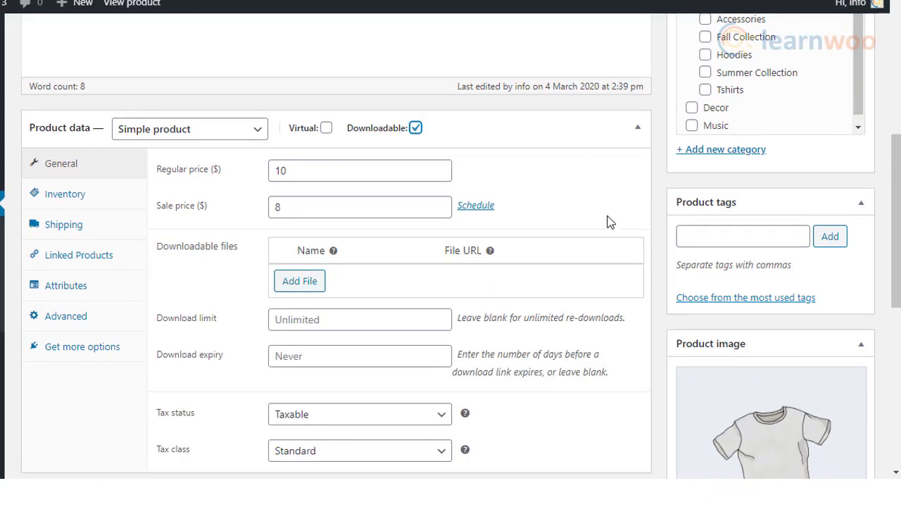
scroll(639, 215, "down", 3)
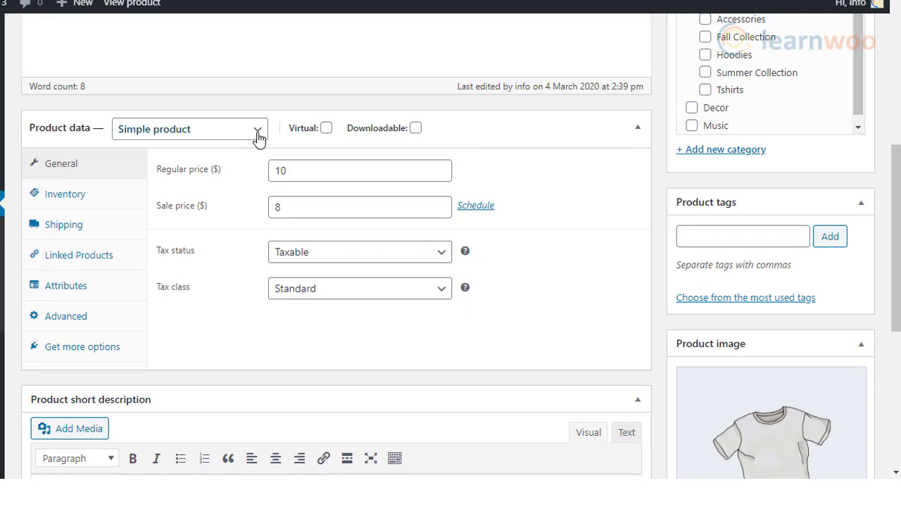
Make the product an External/Affiliate product and visit its Product URL and Button text fields
left_click(258, 134)
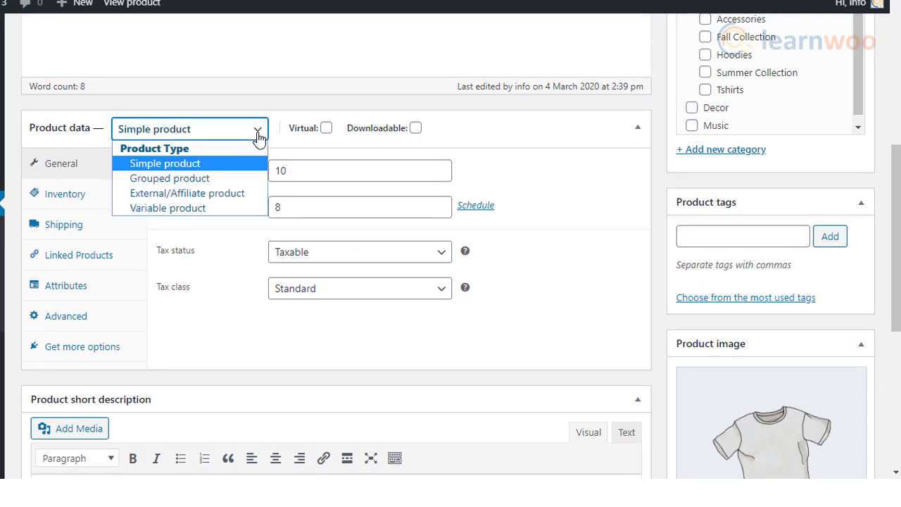
left_click(256, 194)
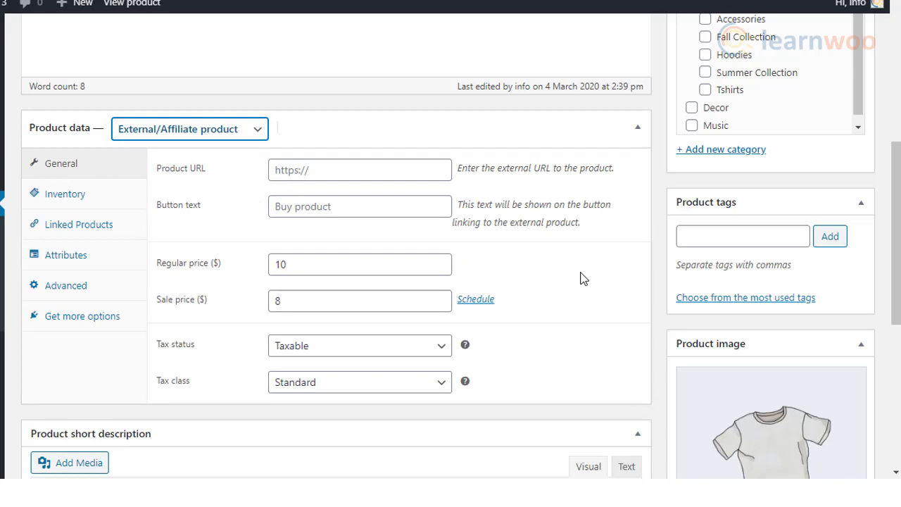
left_click(351, 169)
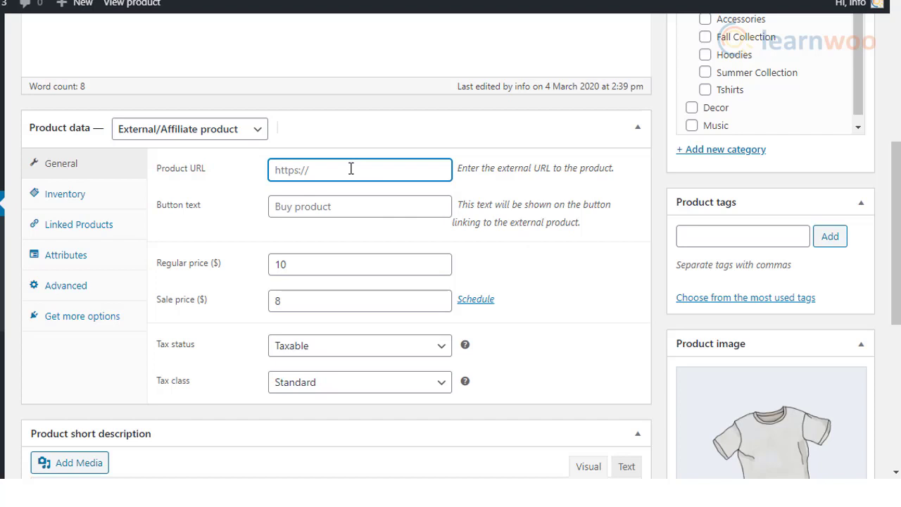
left_click(368, 202)
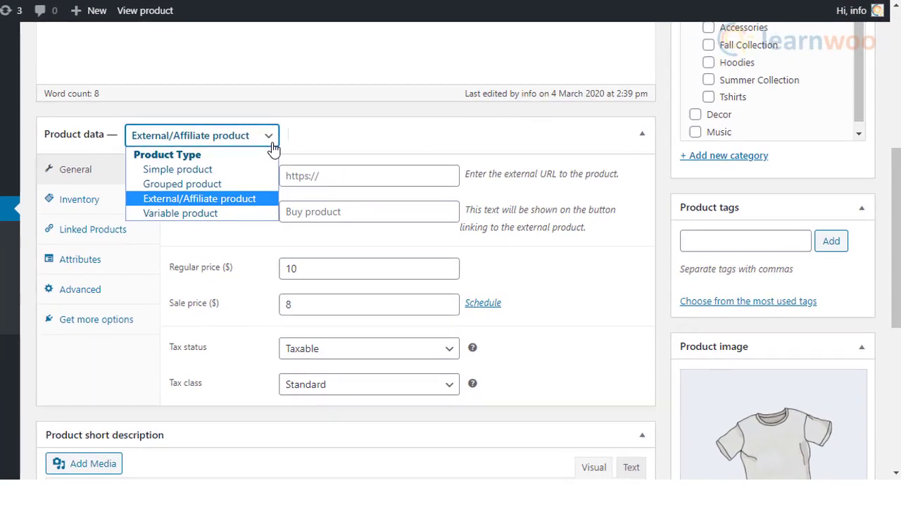
Switch the product to Variable product and view its Attributes and Variations settings
left_click(235, 208)
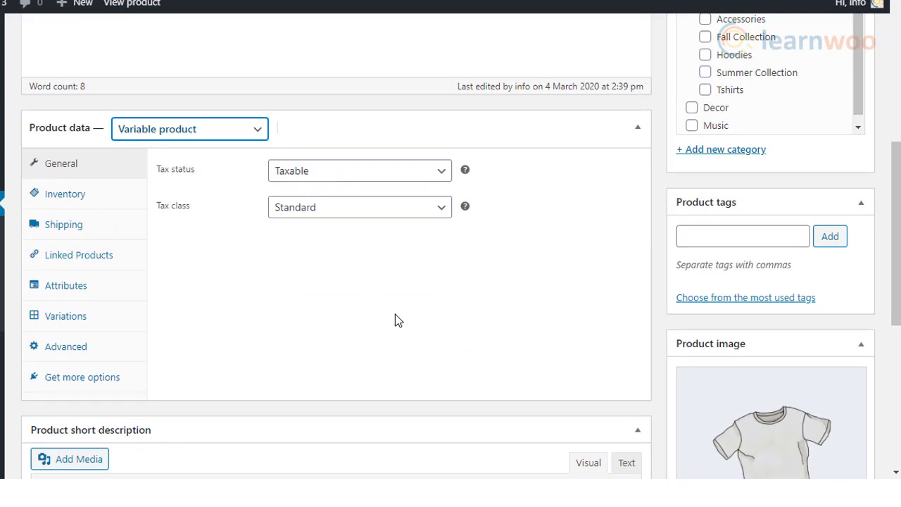
left_click(90, 299)
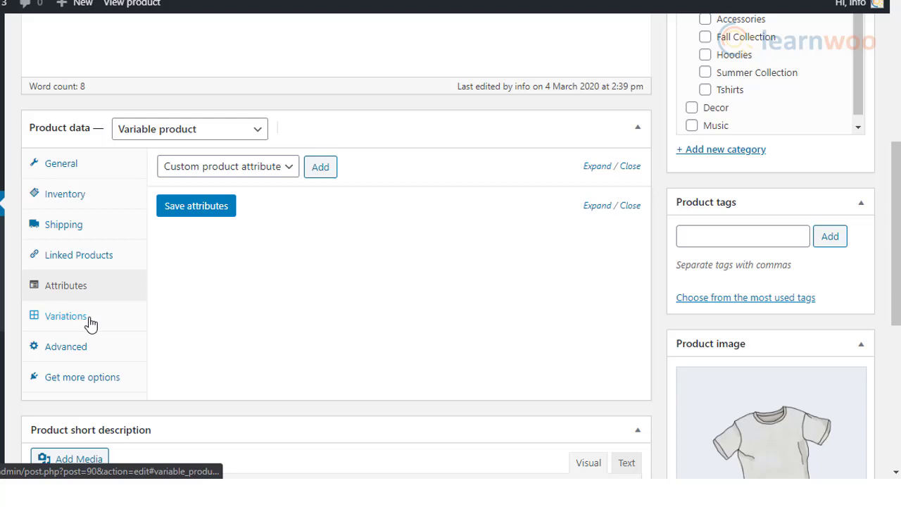
left_click(90, 323)
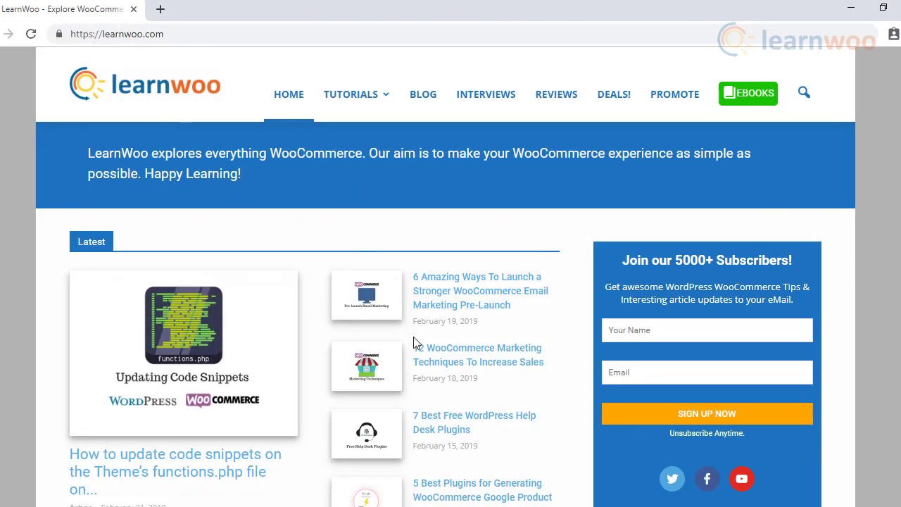
scroll(415, 342, "down", 10)
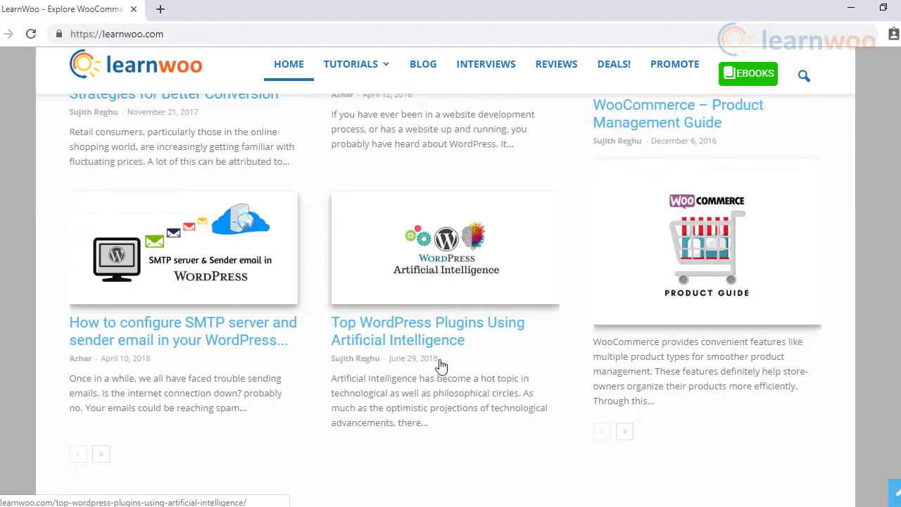
scroll(439, 363, "up", 10)
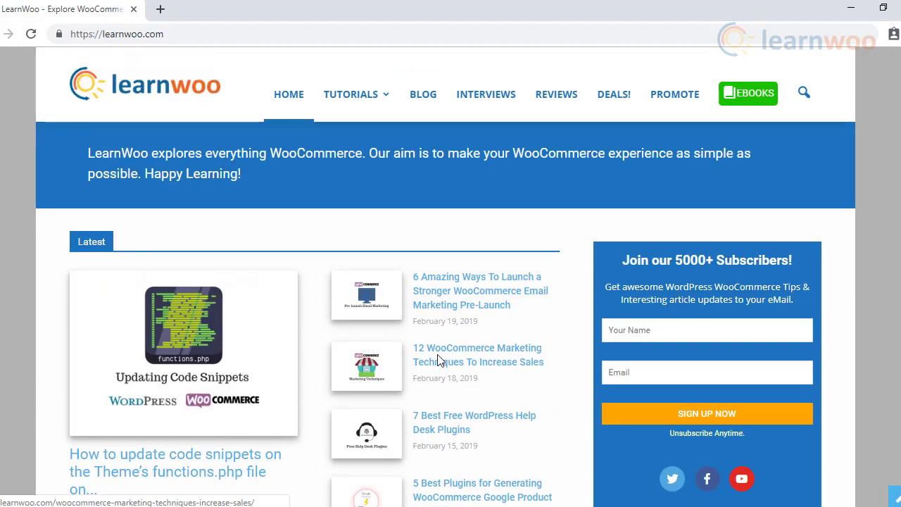